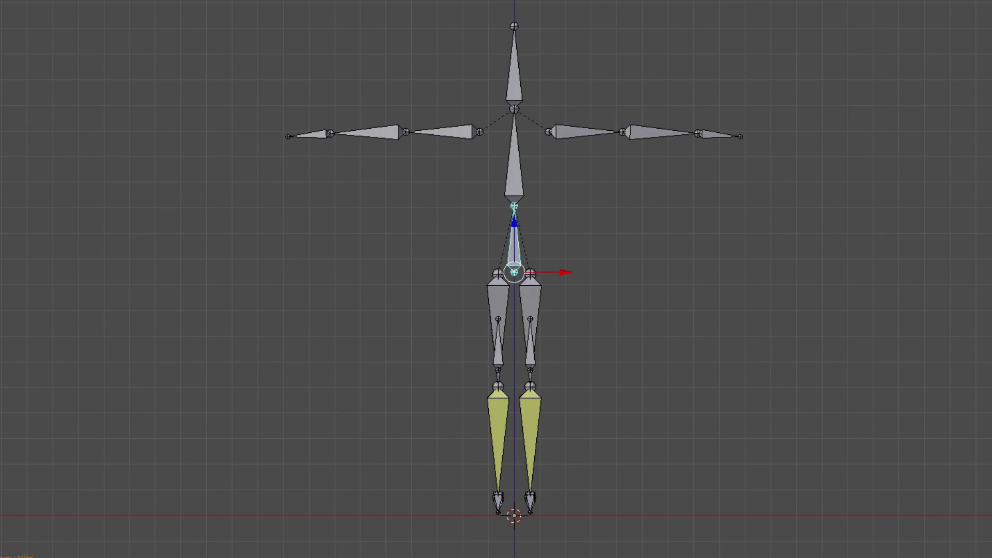
# - In side view, drag the foot IK bone up and left so the rig's leg bends
pyautogui.press('KP_3')
pyautogui.moveTo(559, 498); pyautogui.dragTo(515, 411, button='right')
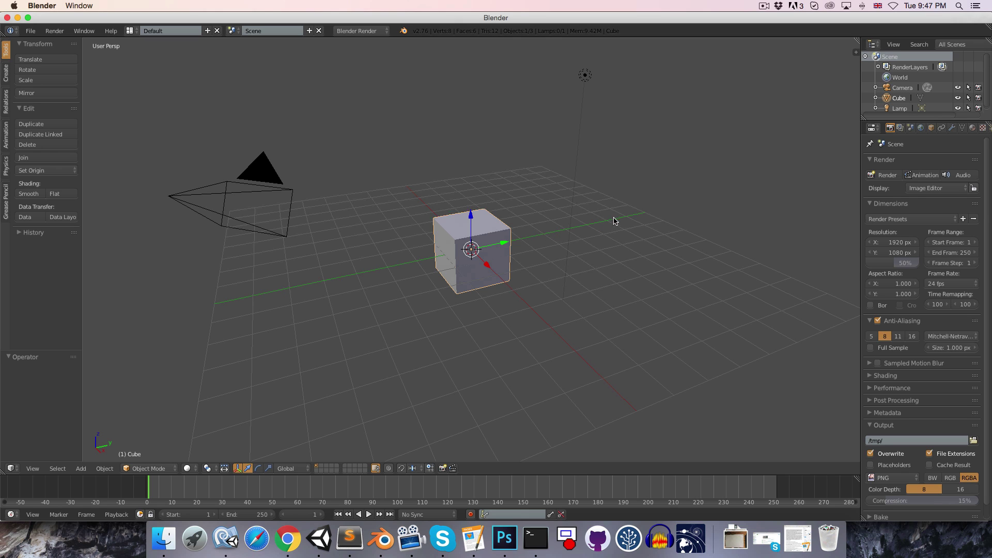
# - Orbit around the default cube, then set the viewport to the Right view
pyautogui.moveTo(653, 228); pyautogui.dragTo(588, 272, button='middle')
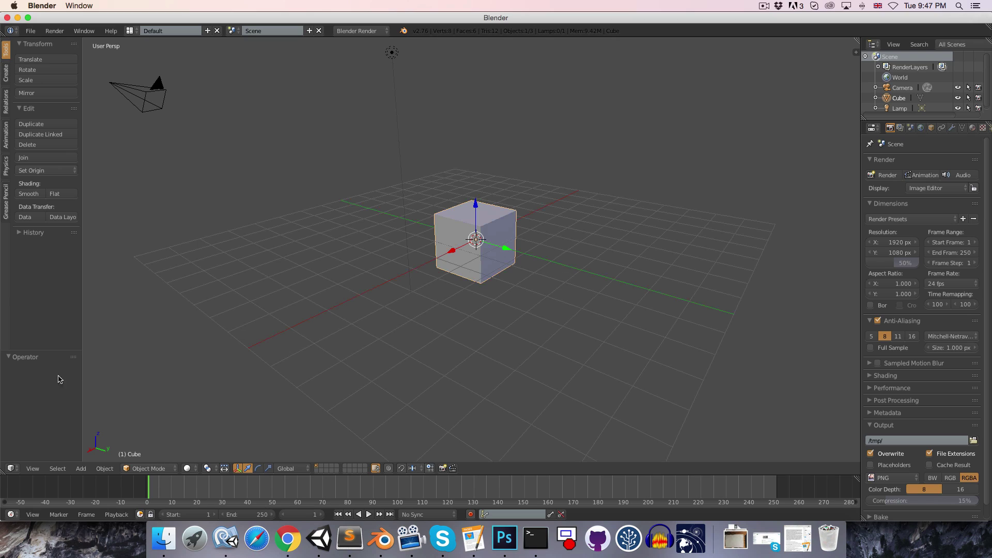
pyautogui.click(32, 469)
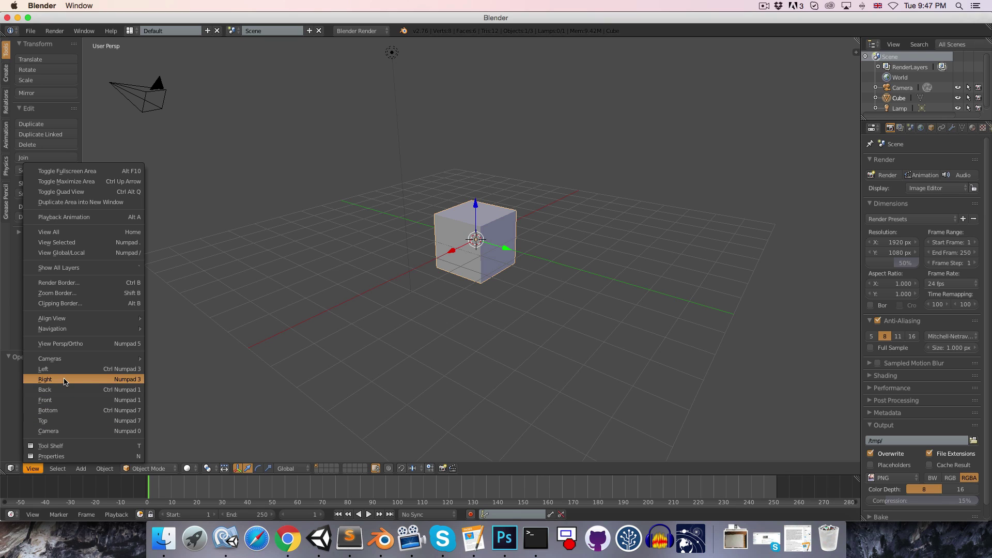
pyautogui.click(64, 381)
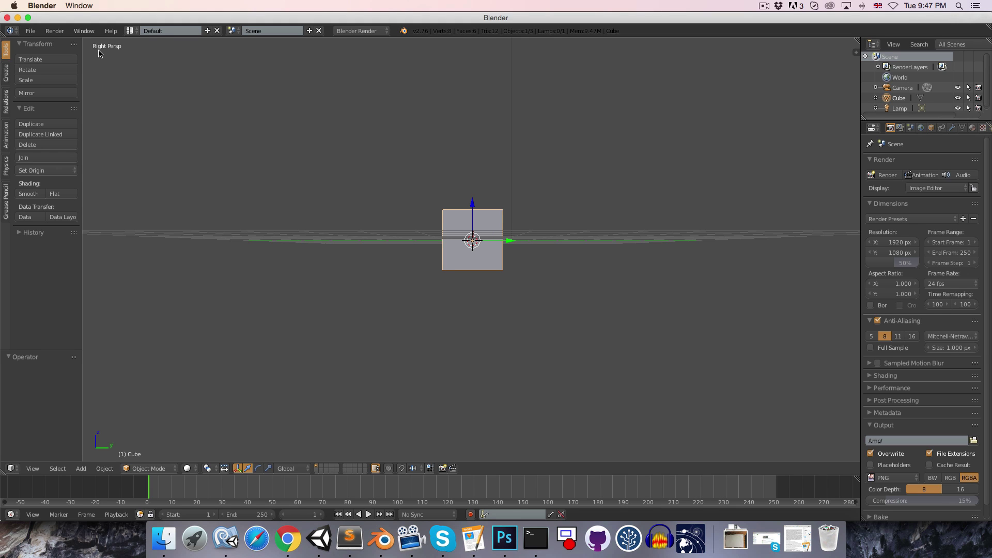
# - Scale the cube 40 times along X into a bar and orbit to see it nearly end-on
pyautogui.moveTo(341, 199); pyautogui.dragTo(392, 232, button='middle')
pyautogui.press('s')
pyautogui.press('x')
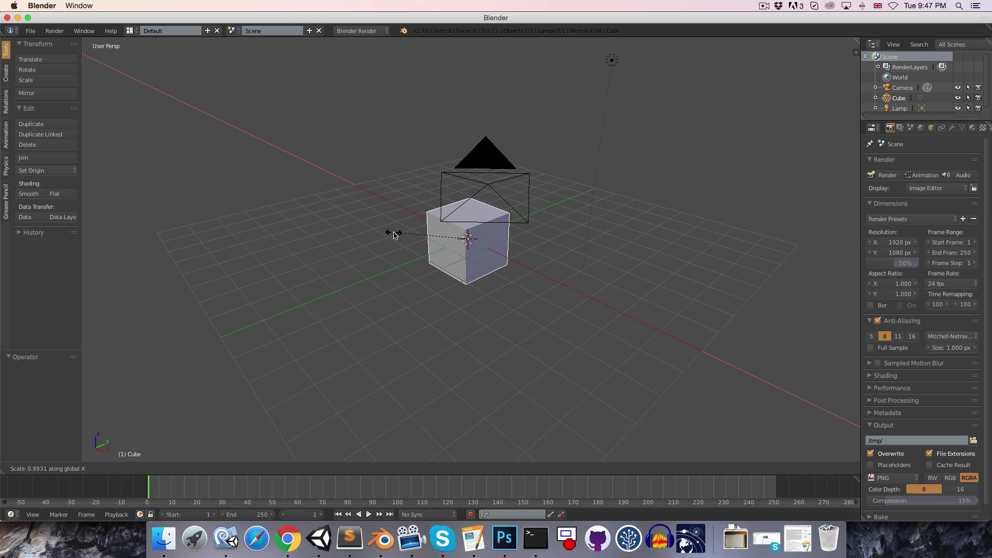
pyautogui.write('40')
pyautogui.press('Return')
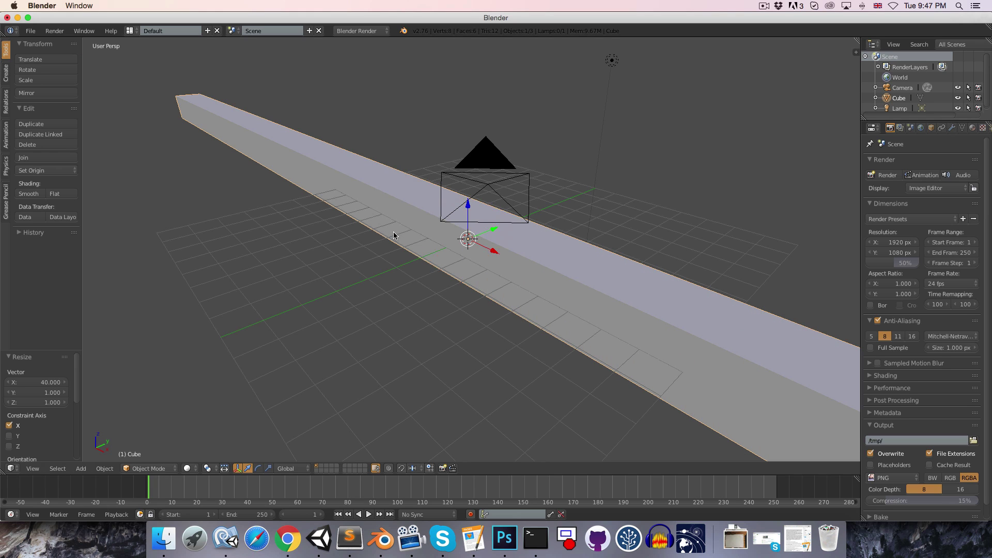
pyautogui.scroll(-5, 362, 240)
pyautogui.moveTo(483, 280); pyautogui.dragTo(428, 249, button='middle')
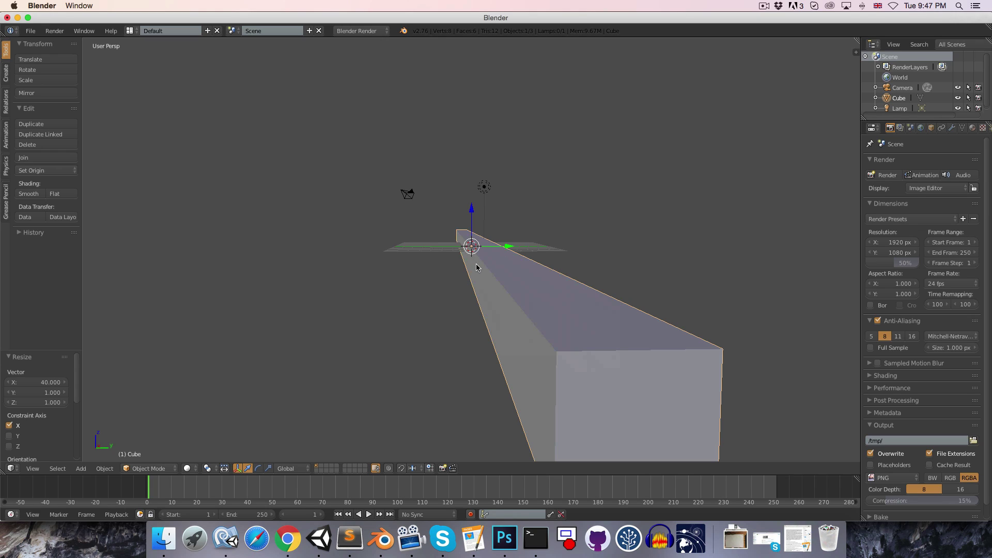
# - Toggle View Persp/Ortho to orthographic, then zoom and pan around the bar
pyautogui.click(33, 469)
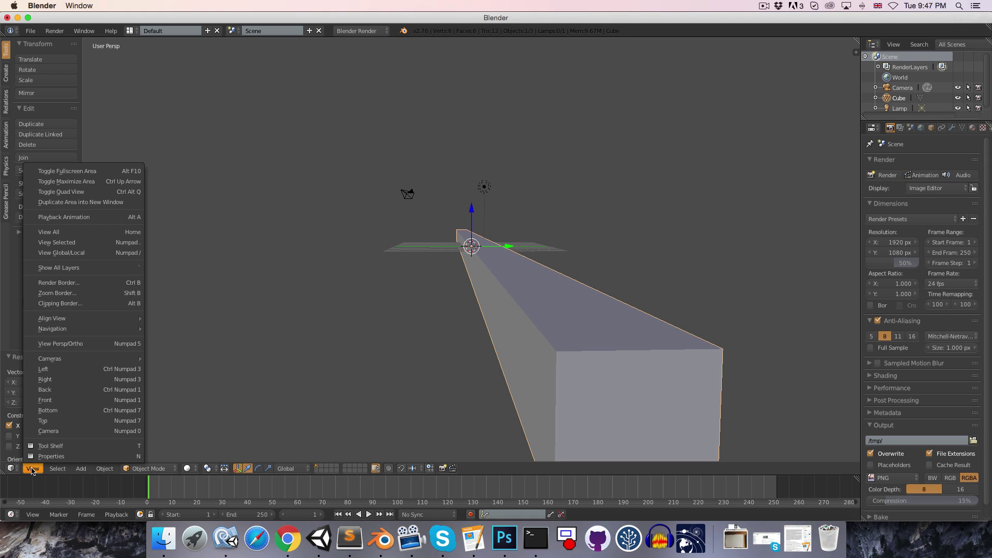
pyautogui.click(77, 345)
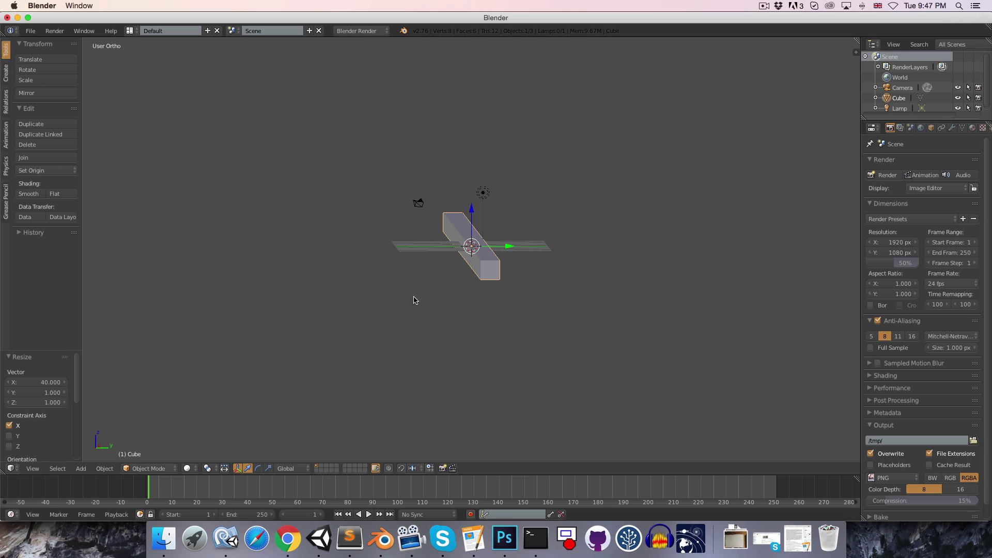
pyautogui.scroll(4, 419, 300)
pyautogui.hscroll(-5, 481, 252)
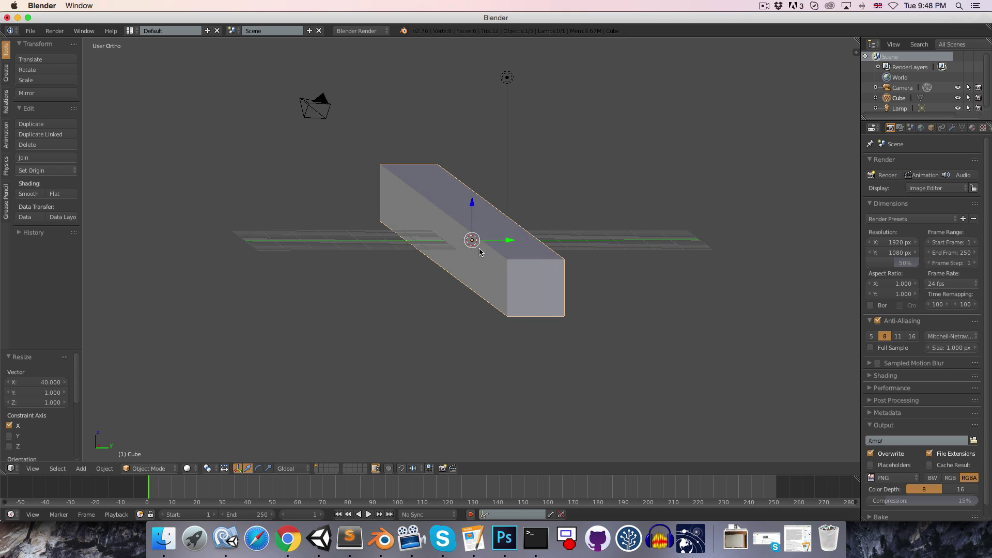
pyautogui.hscroll(4, 480, 251)
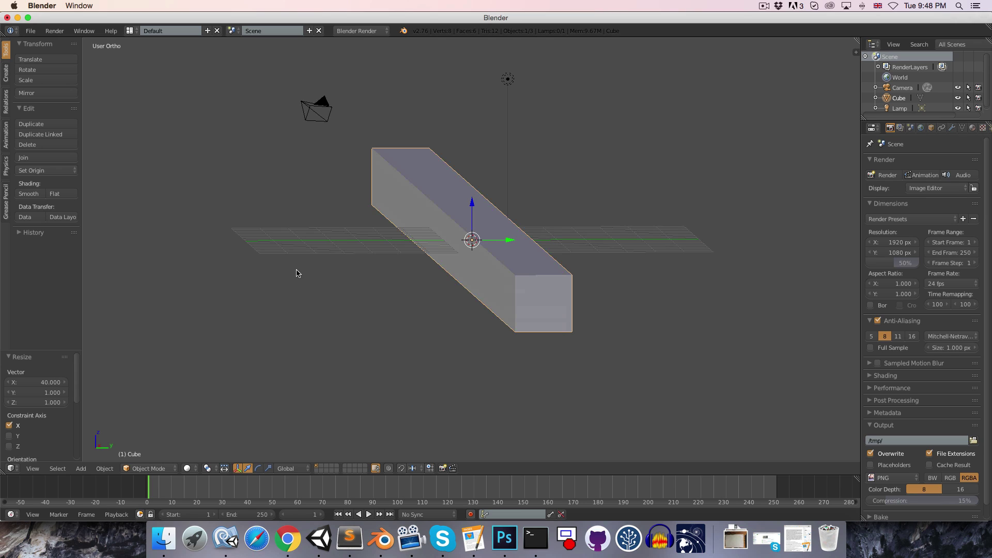
# - Set the orthographic viewport to View > Right, showing the bar end-on as a square
pyautogui.click(32, 469)
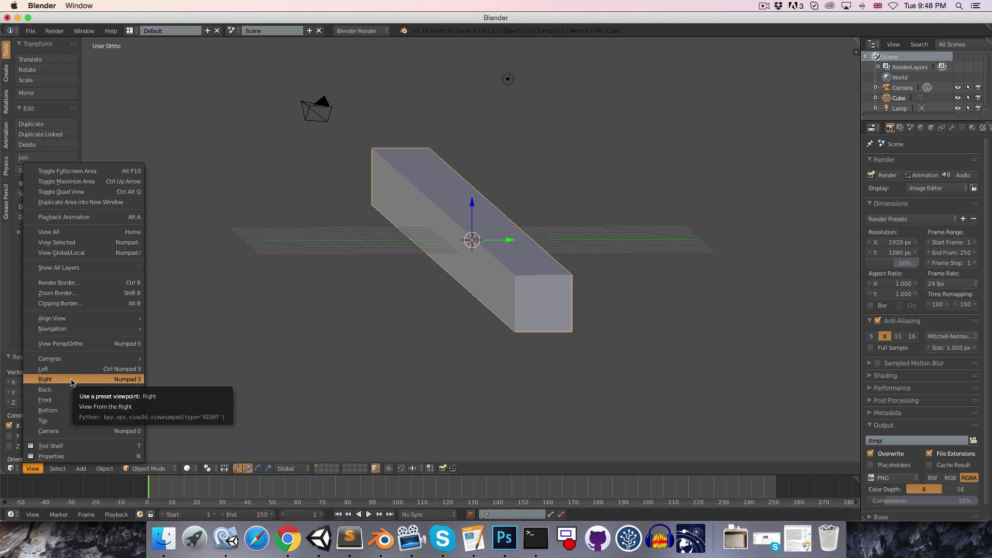
pyautogui.click(72, 382)
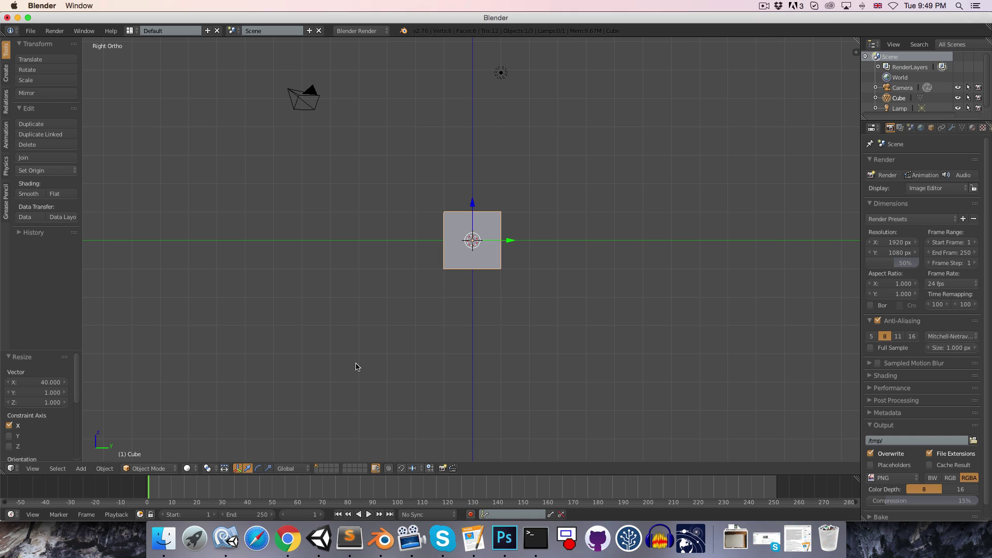
# - Turn on Emulate Numpad in the Input section of User Preferences
pyautogui.click(33, 32)
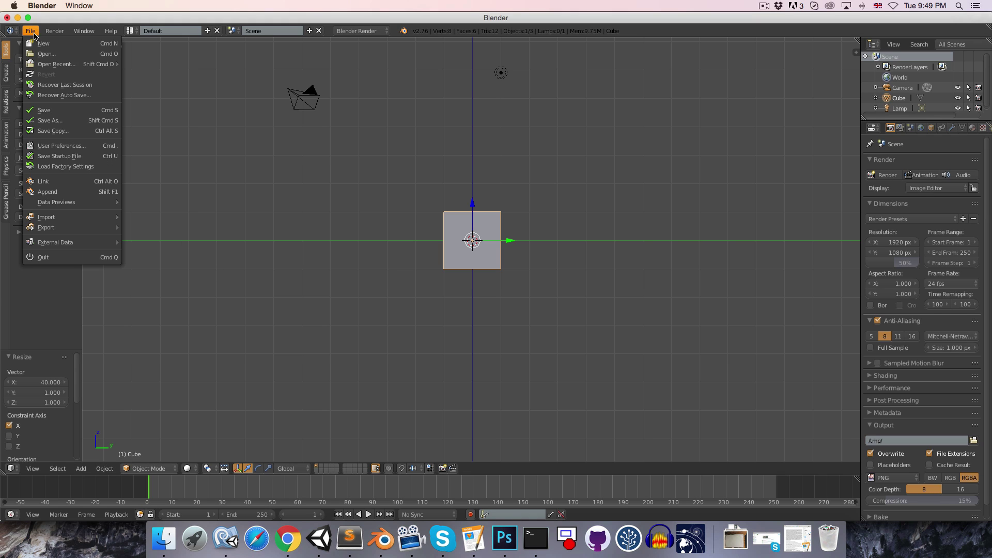
pyautogui.click(58, 147)
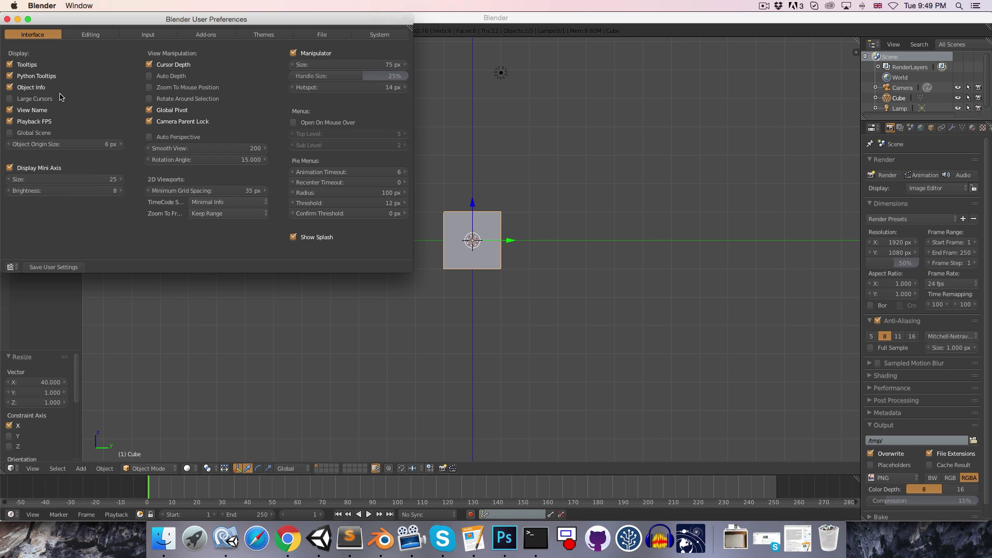
pyautogui.click(150, 36)
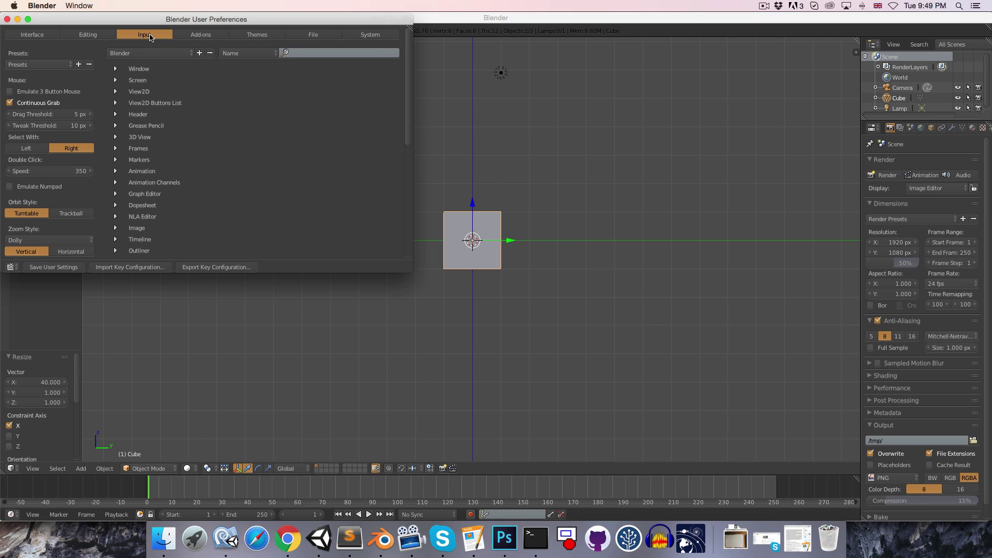
pyautogui.click(18, 188)
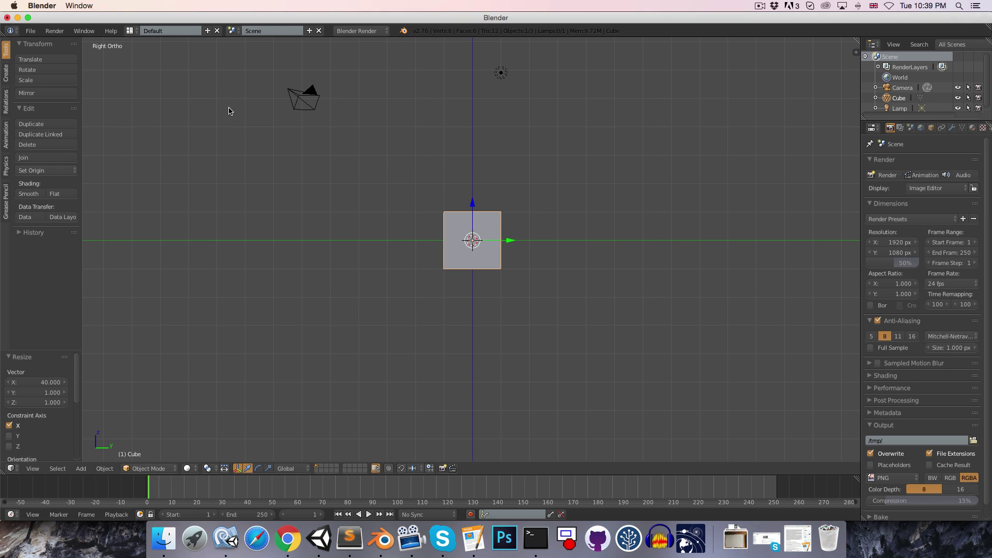
# - Delete the long bar, leaving only the camera and lamp
pyautogui.scroll(-5, 231, 112)
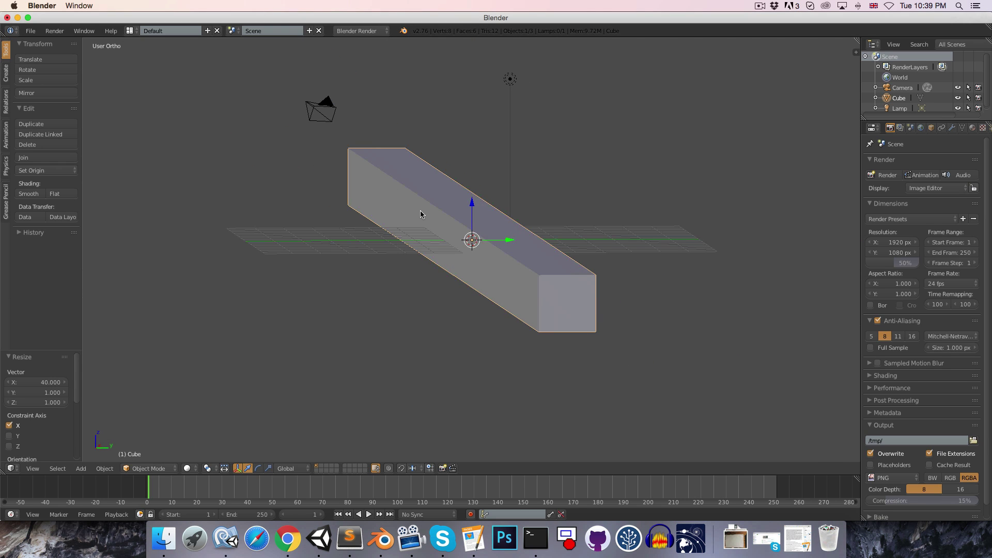
pyautogui.press('x')
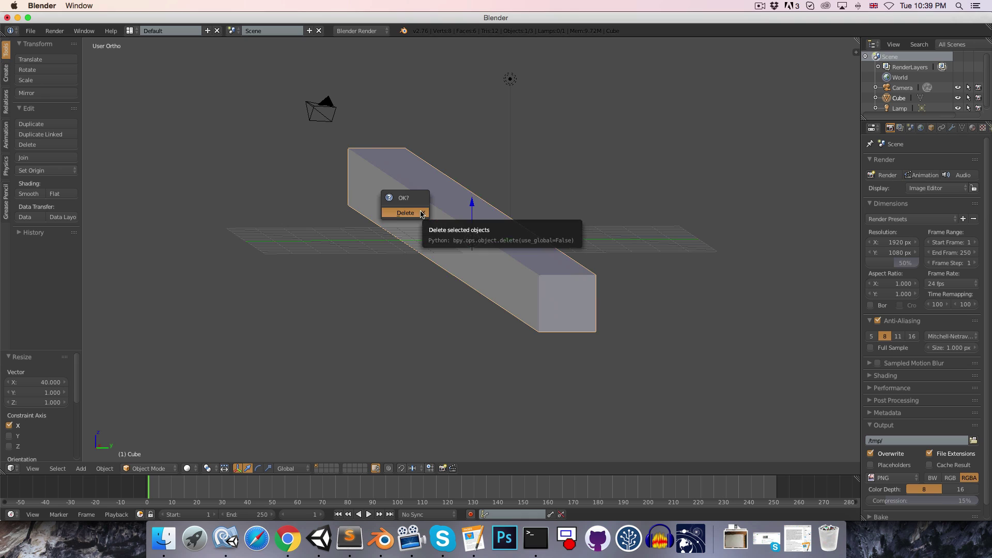
pyautogui.click(421, 215)
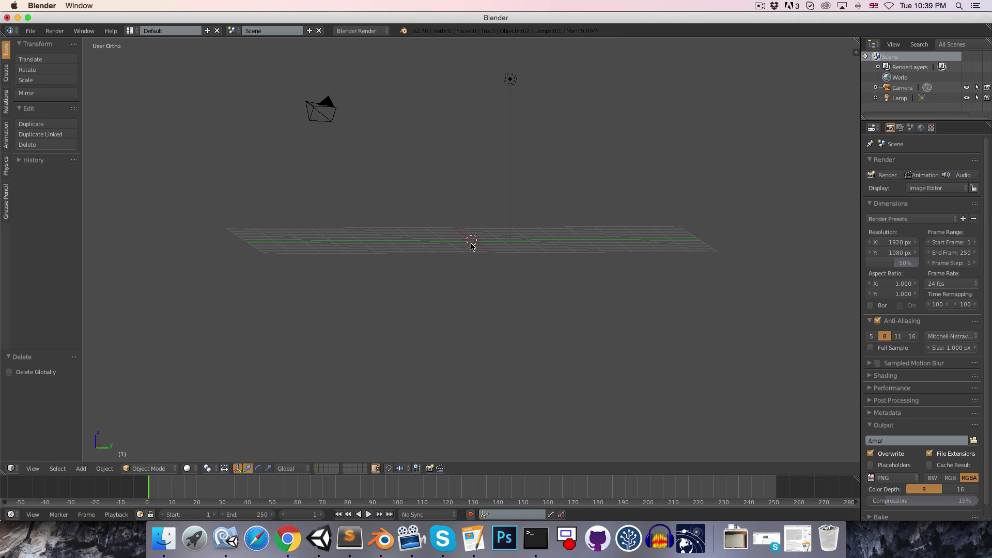
# - Place the 3D cursor at a new spot on the grid and orbit to a tilted top view
pyautogui.click(328, 185)
pyautogui.click(465, 138)
pyautogui.moveTo(404, 160); pyautogui.dragTo(539, 159, button='middle')
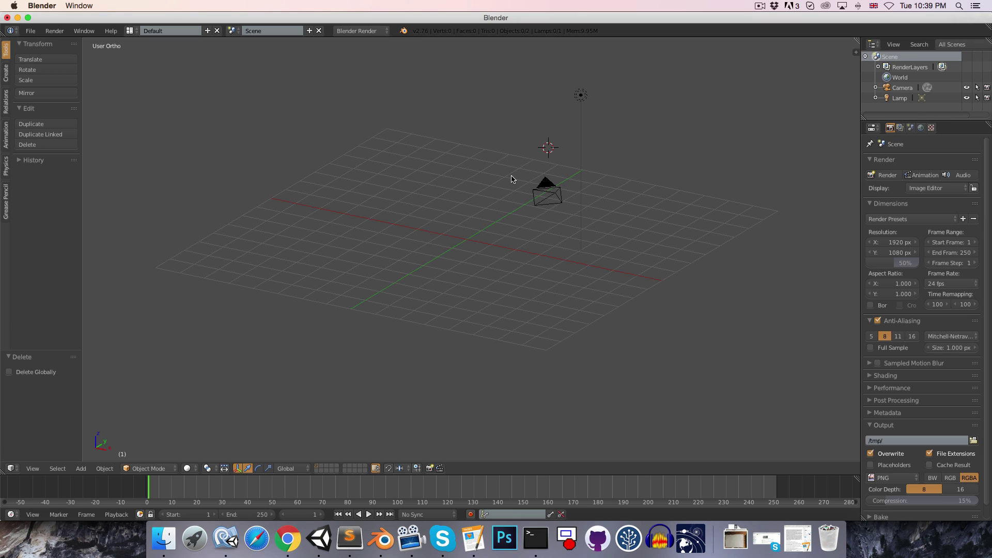
# - Add a Mesh > Cube at the 3D cursor with Shift+A
pyautogui.hotkey('shift', 'a')
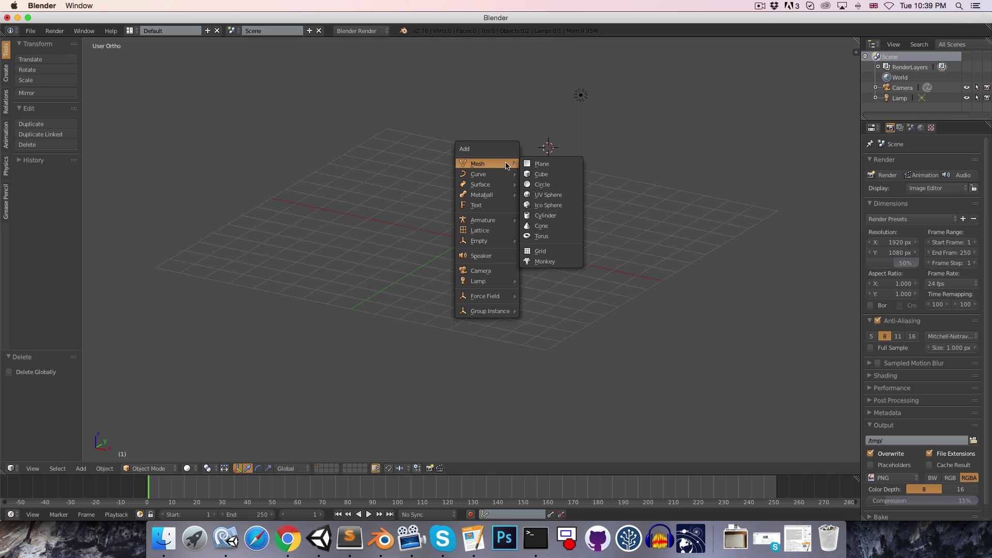
pyautogui.click(541, 177)
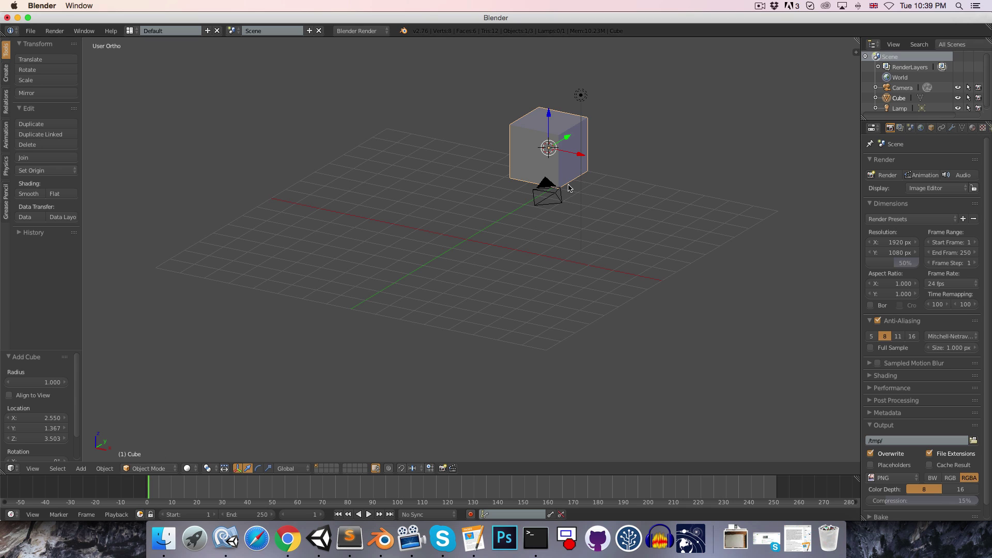
# - Move the new cube to the left of the grid and stretch it about 1.96 times along X
pyautogui.press('g')
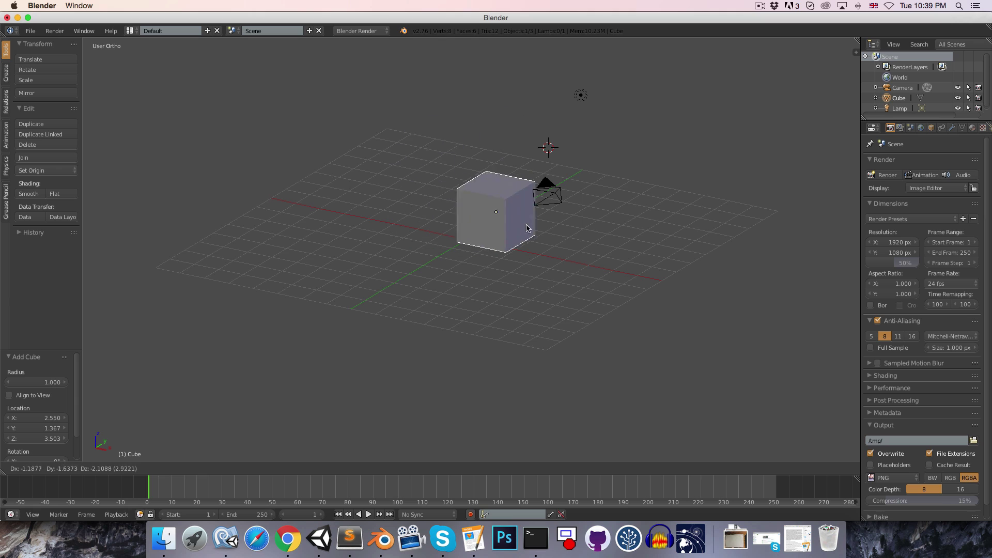
pyautogui.click(424, 218)
pyautogui.press('r')
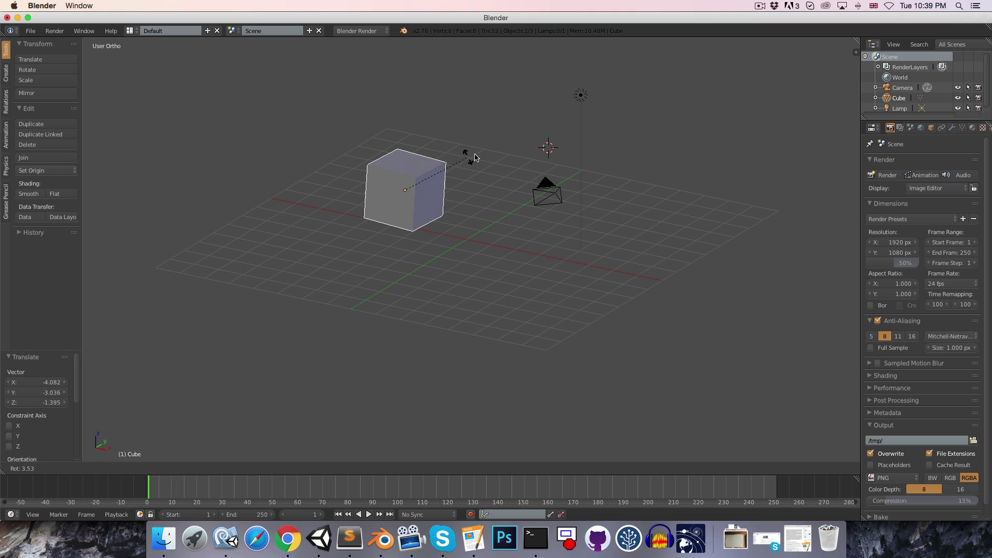
pyautogui.rightClick(481, 155)
pyautogui.press('s')
pyautogui.rightClick(540, 176)
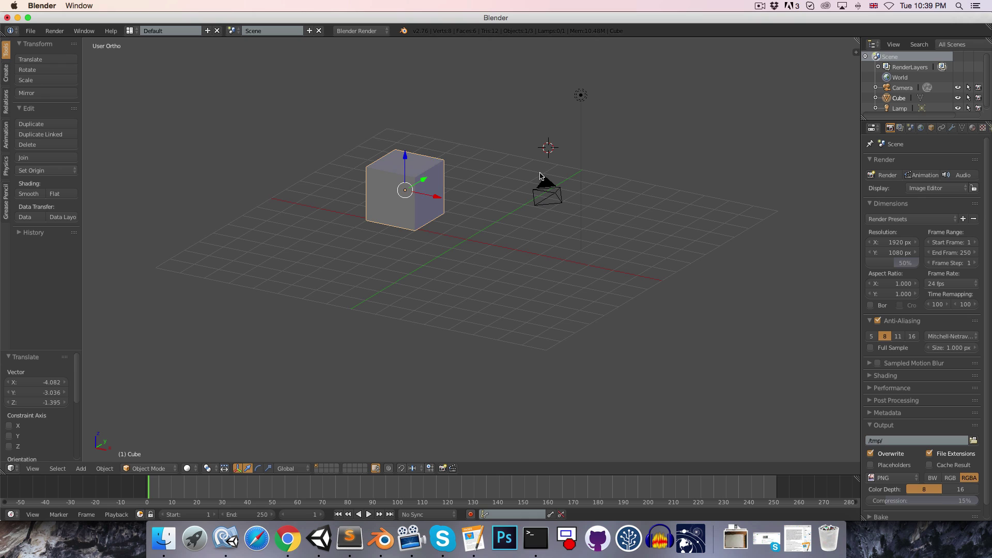
pyautogui.press('s')
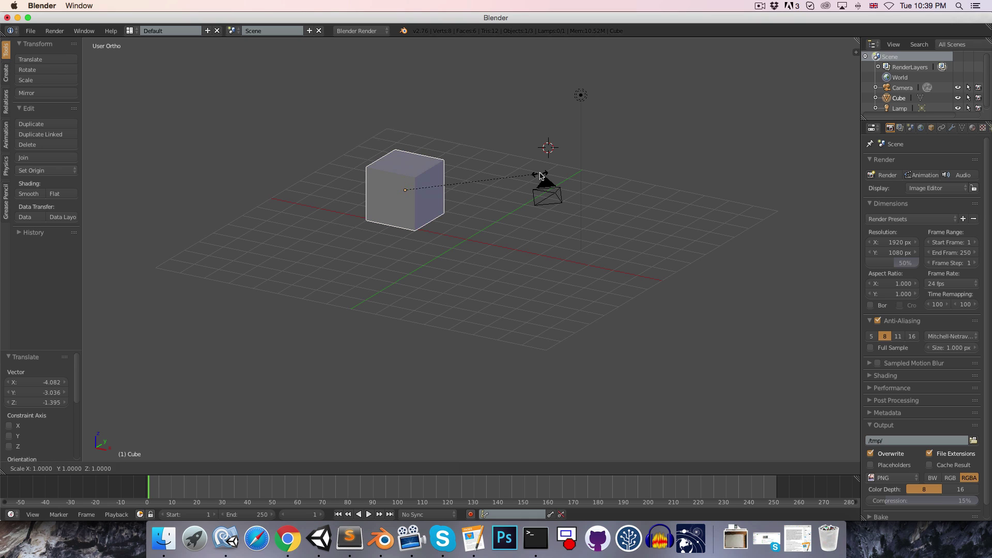
pyautogui.press('x')
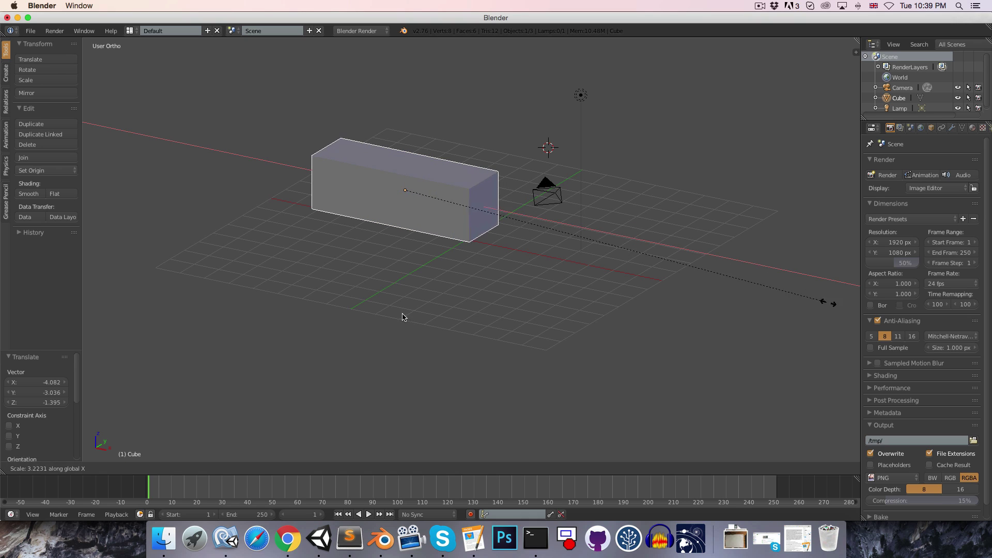
pyautogui.click(666, 238)
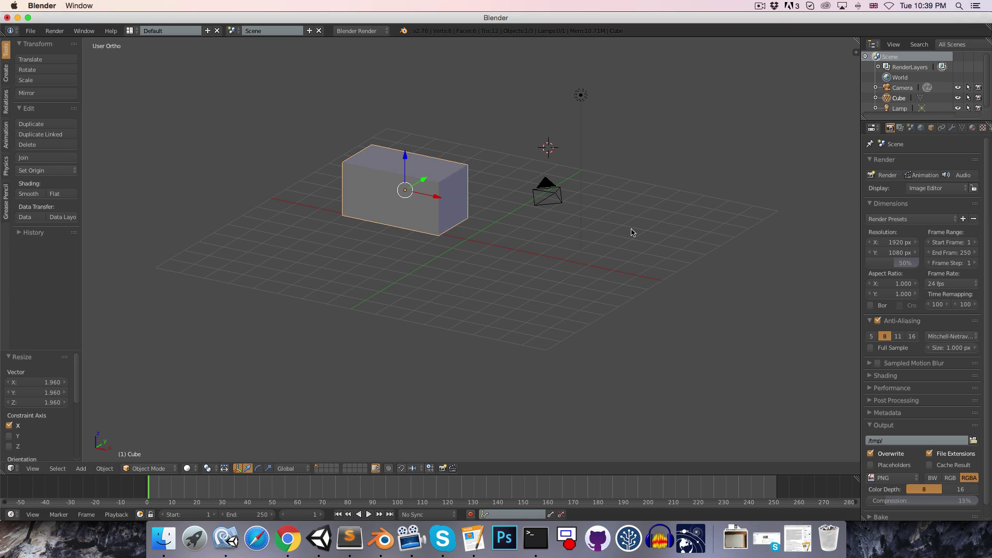
# - Scale the block 5 times along X using S, X5, turning it into a long bar
pyautogui.press('s')
pyautogui.write('x')
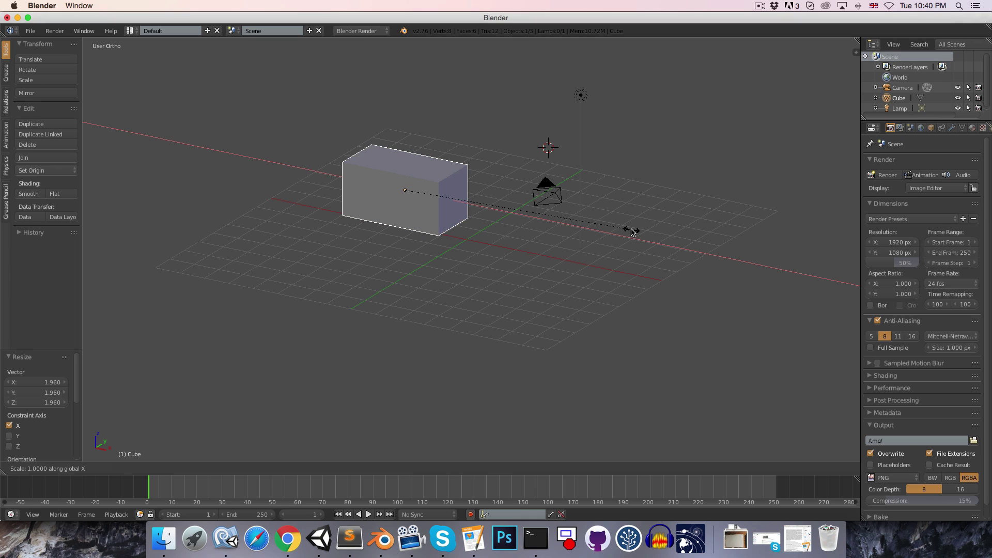
pyautogui.write('5')
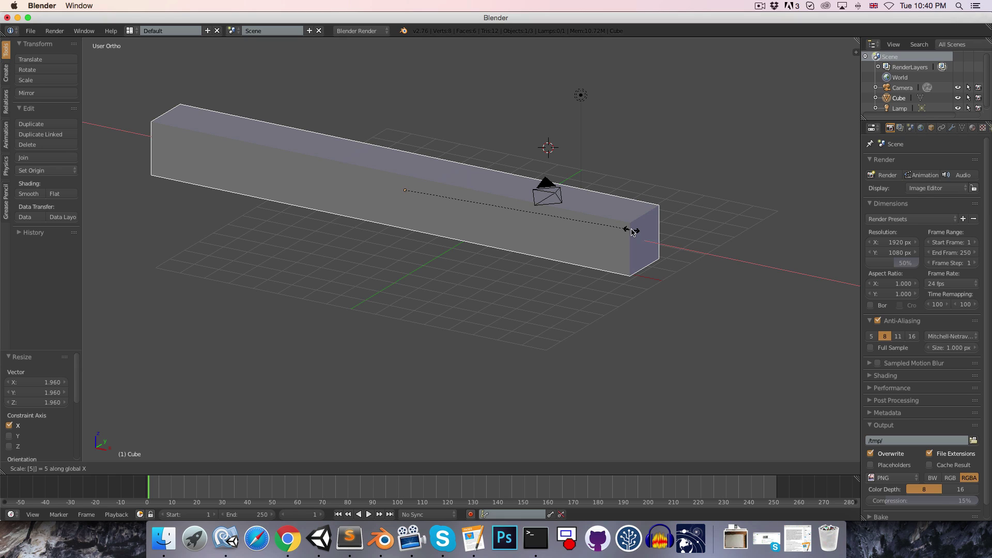
pyautogui.press('Return')
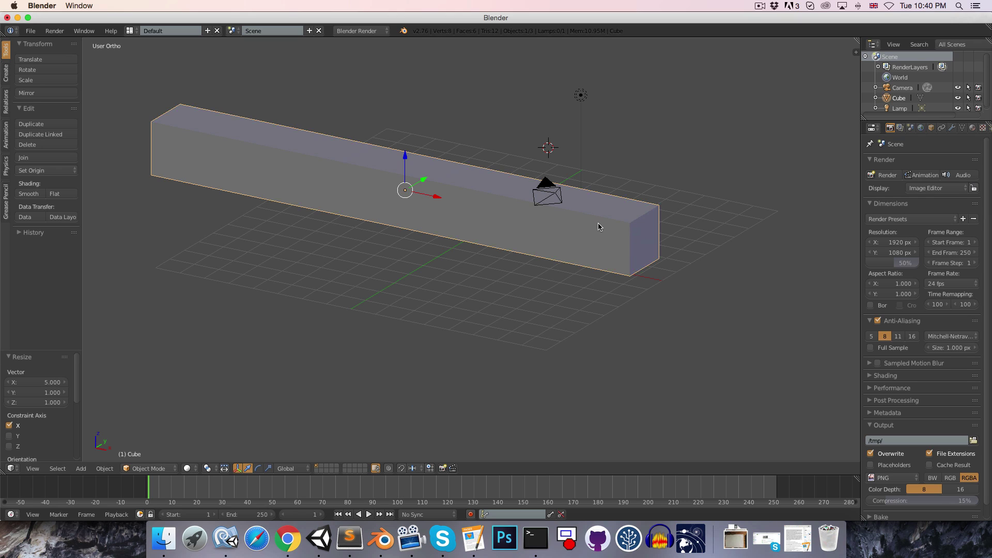
# - Switch the bar to Edit Mode, deselect all, and select single corner vertices
pyautogui.click(158, 468)
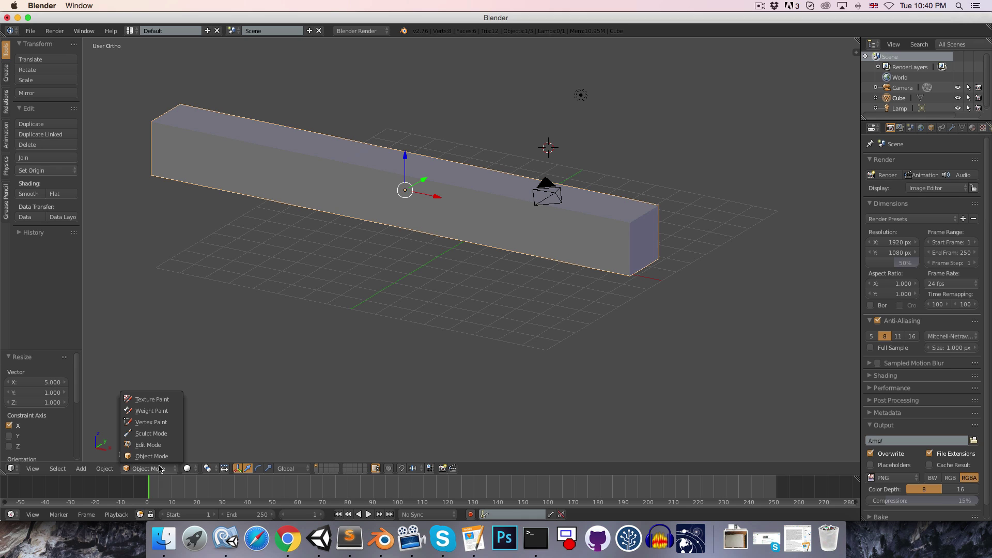
pyautogui.click(148, 445)
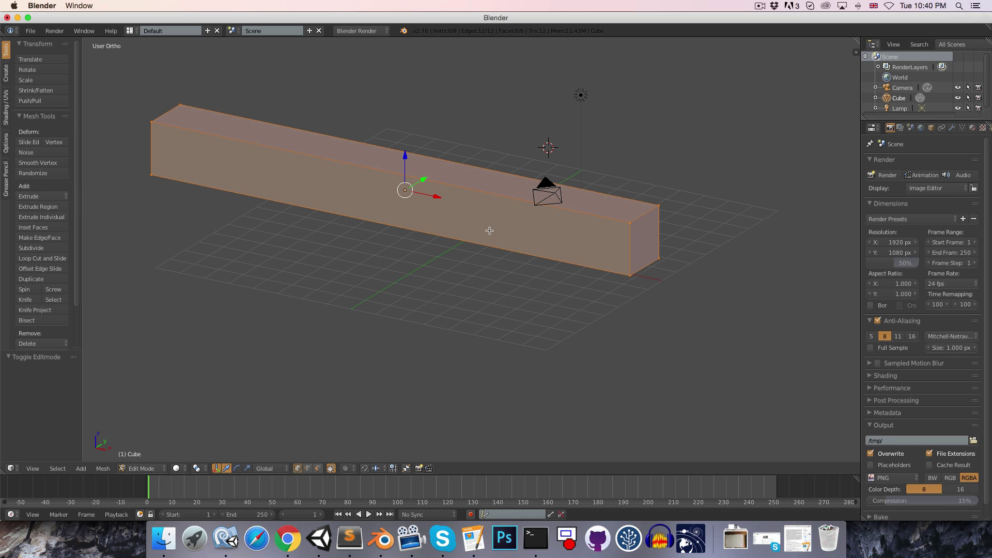
pyautogui.press('Tab')
pyautogui.press('Tab')
pyautogui.rightClick(631, 223)
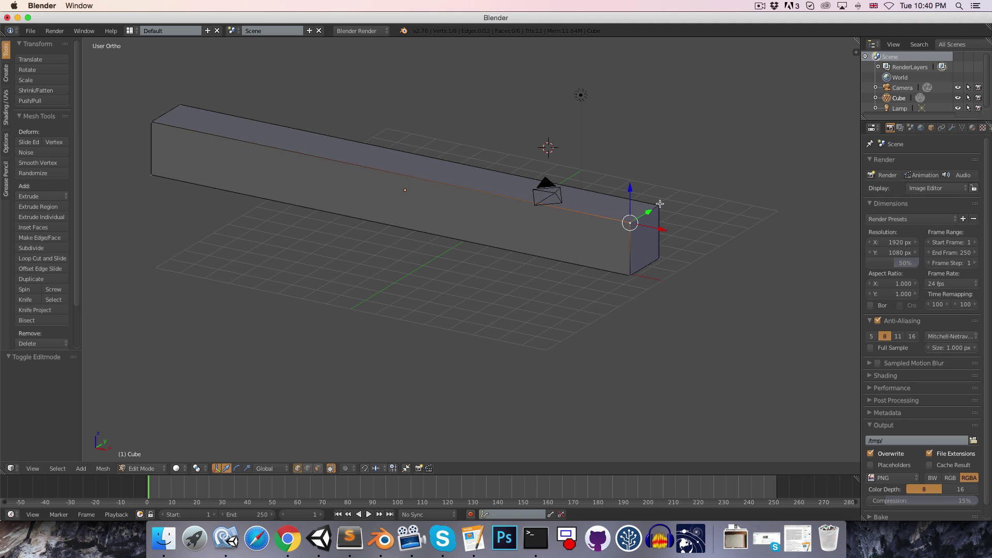
pyautogui.moveTo(665, 203)
pyautogui.mouseDown(button='right')
pyautogui.moveTo(691, 215)
pyautogui.moveTo(642, 210)
pyautogui.moveTo(664, 202)
pyautogui.mouseUp(button='right')
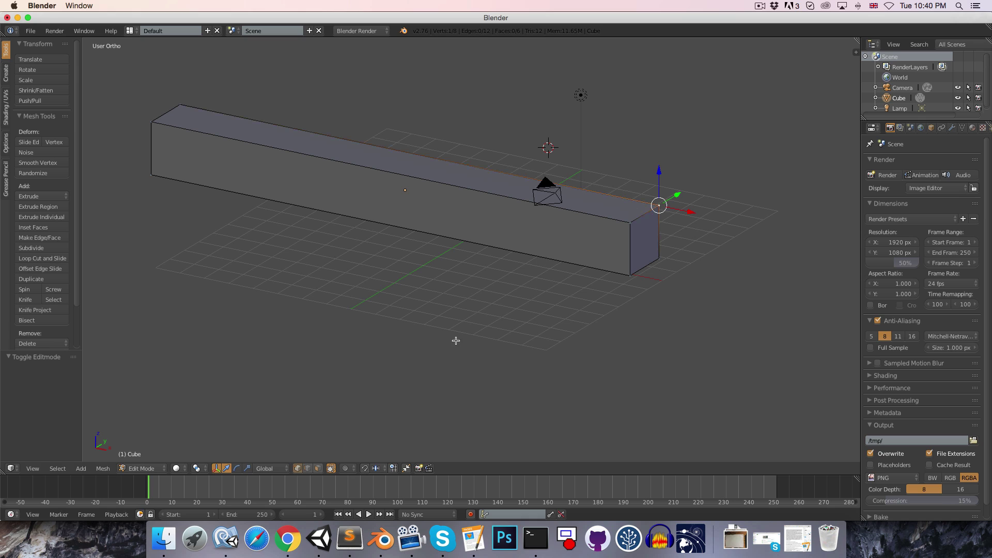
# - Try edge and face select modes, picking a top edge and the front face without moving it
pyautogui.click(308, 468)
pyautogui.rightClick(453, 163)
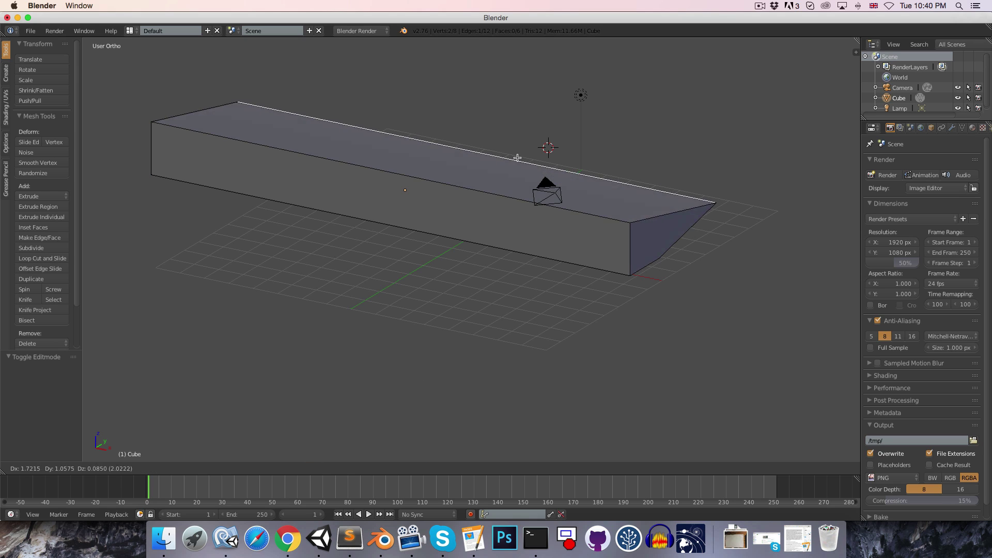
pyautogui.click(319, 469)
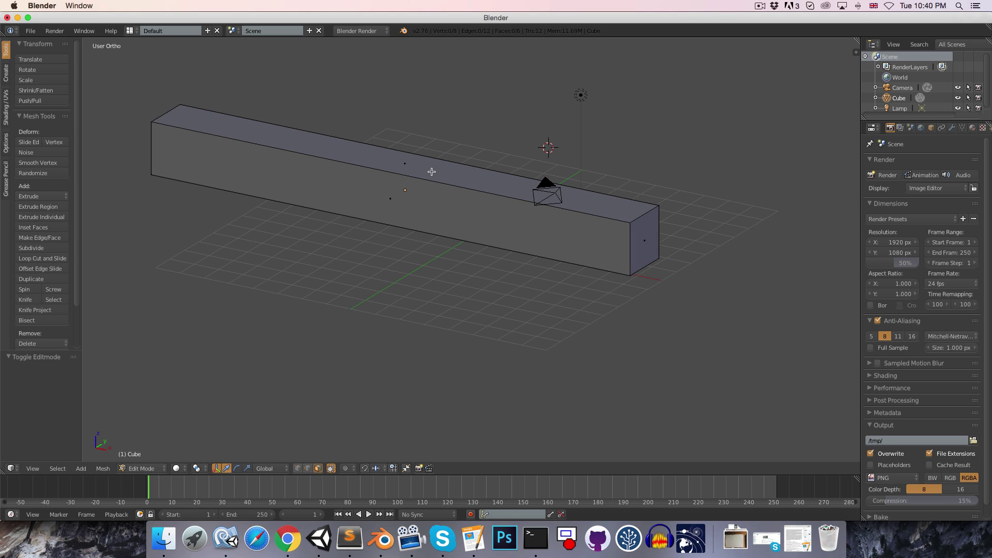
pyautogui.rightClick(422, 250)
pyautogui.press('g')
pyautogui.press('Escape')
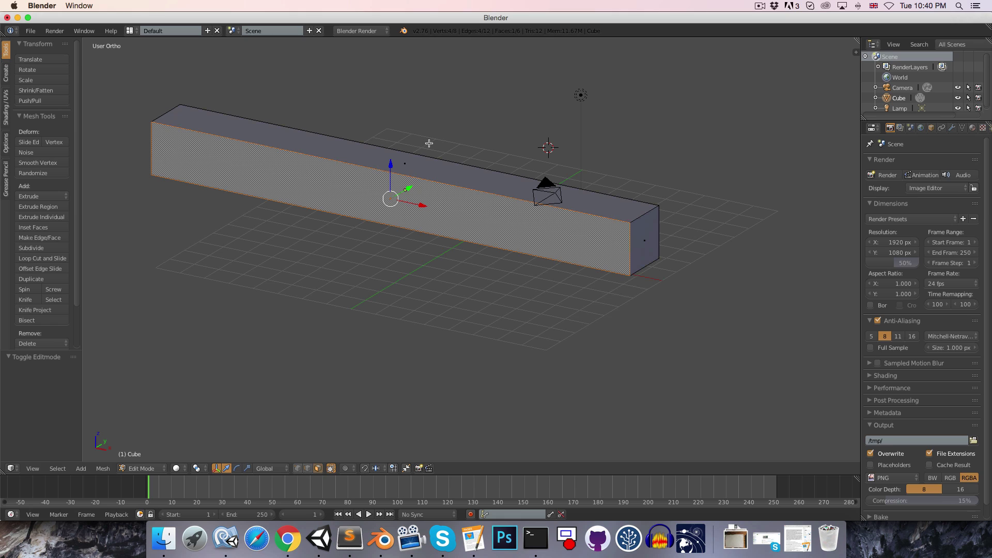
# - Add a cube into the bar's mesh and select faces on the new cube and the bar
pyautogui.hotkey('shift', 'a')
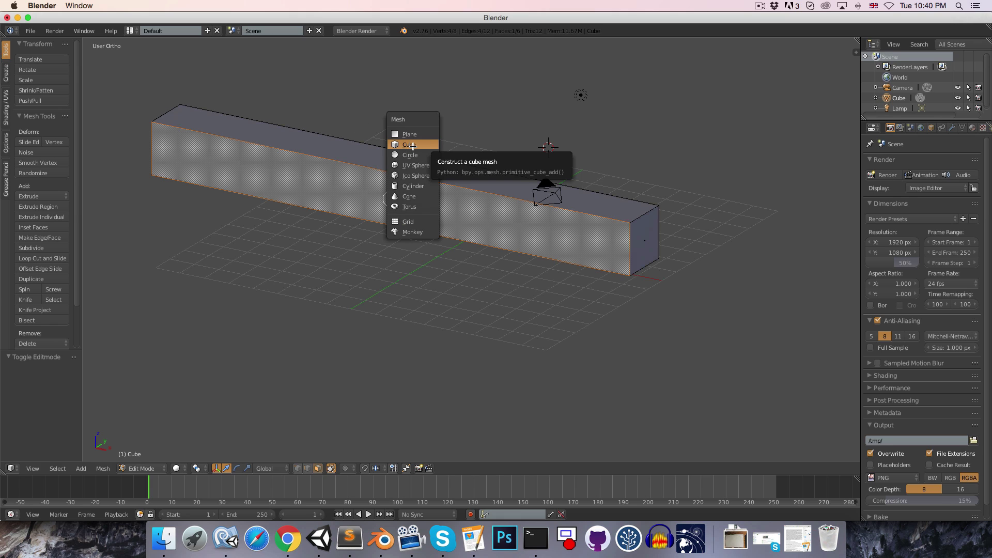
pyautogui.click(413, 145)
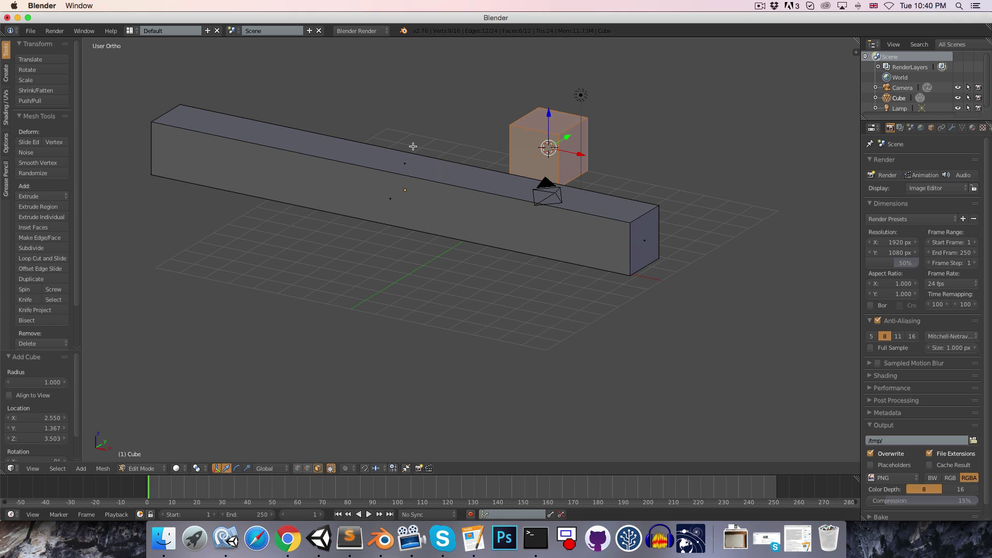
pyautogui.rightClick(423, 194)
pyautogui.rightClick(428, 171)
pyautogui.rightClick(546, 122)
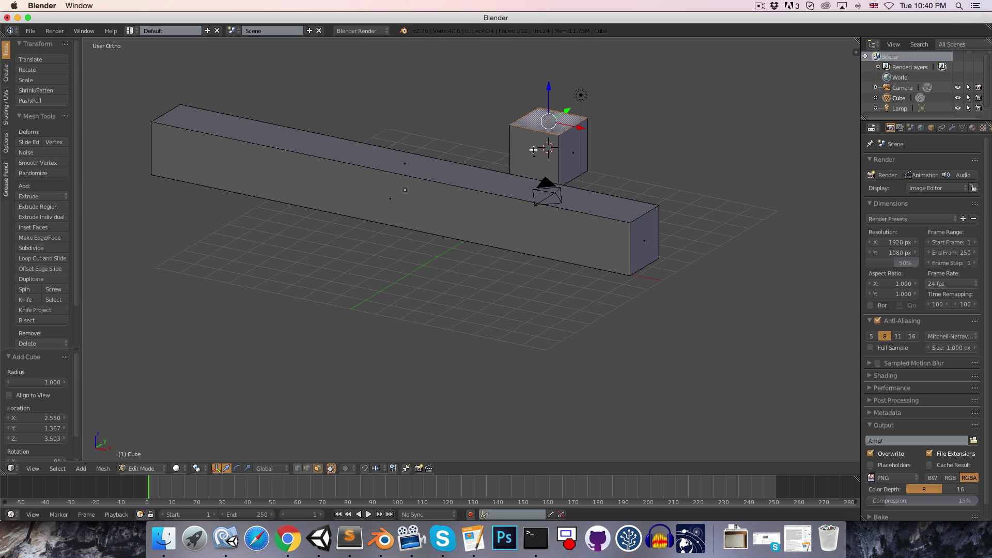
# - In Object Mode, add a new cube object and move it to the right of the bar
pyautogui.press('Tab')
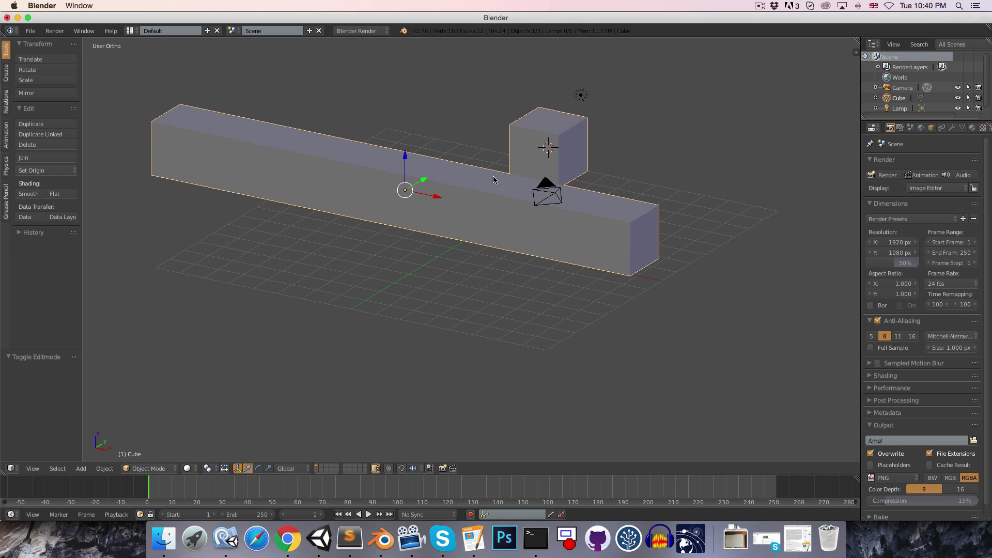
pyautogui.hotkey('shift', 'a')
pyautogui.moveTo(491, 159)
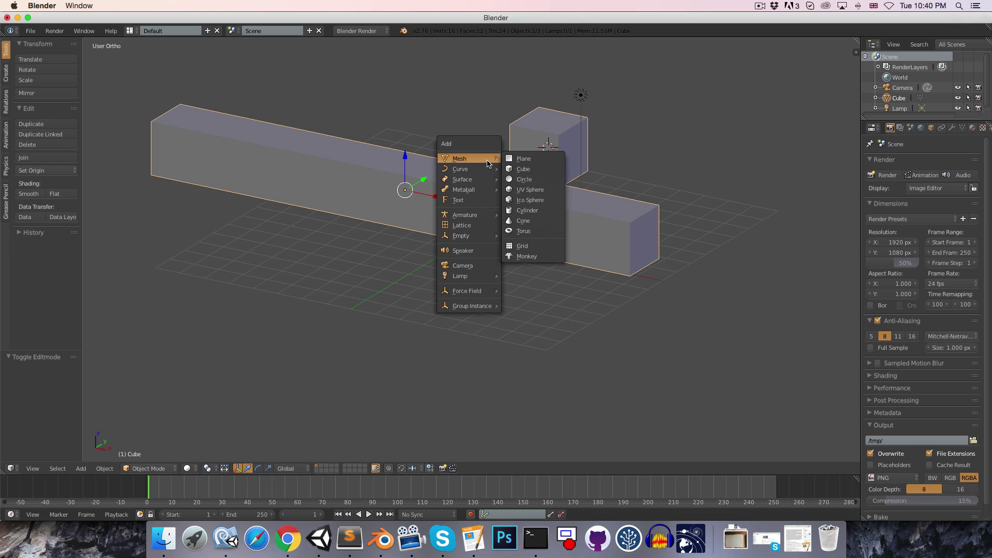
pyautogui.click(524, 169)
pyautogui.press('g')
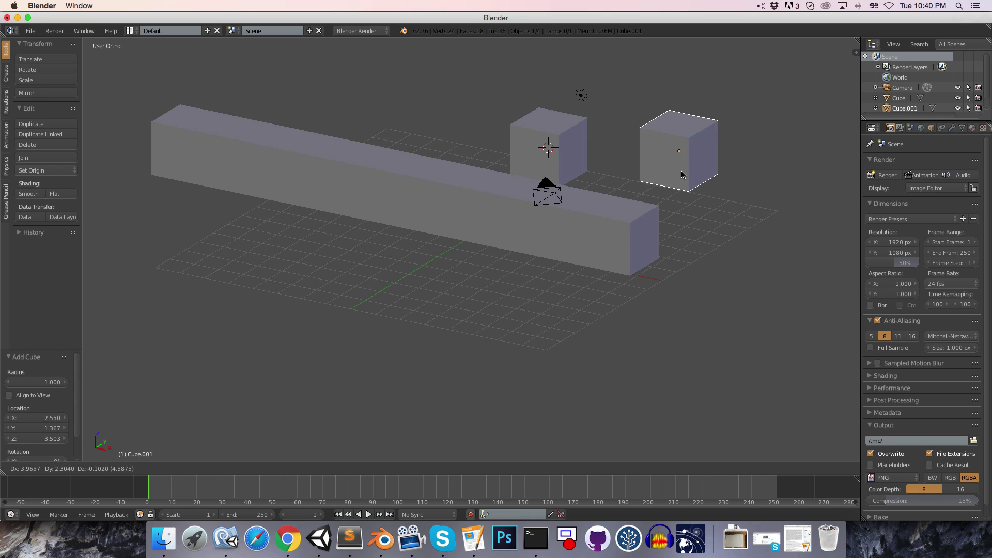
pyautogui.click(698, 180)
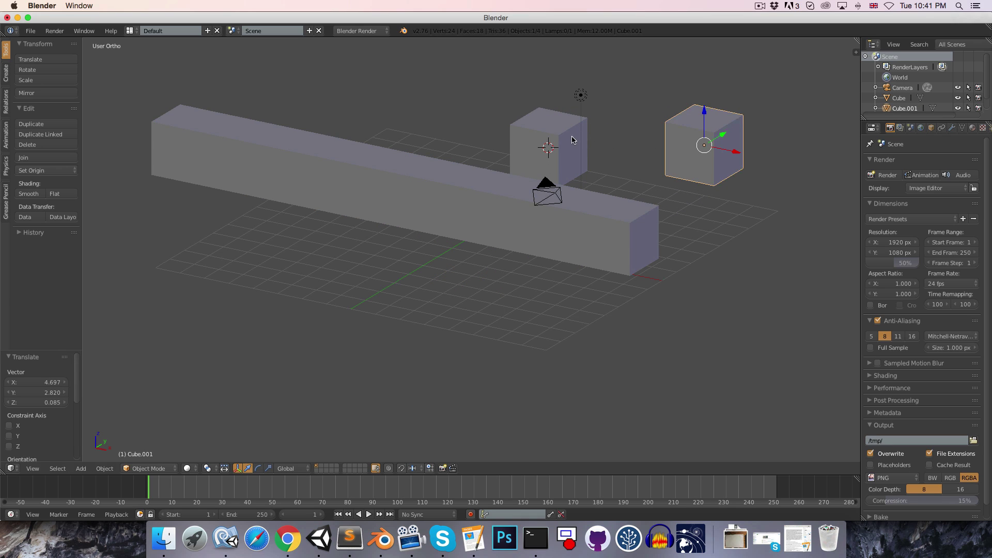
# - Compare the separate Cube.001 and the bar by selecting each and entering Edit Mode
pyautogui.rightClick(520, 165)
pyautogui.rightClick(699, 137)
pyautogui.press('Tab')
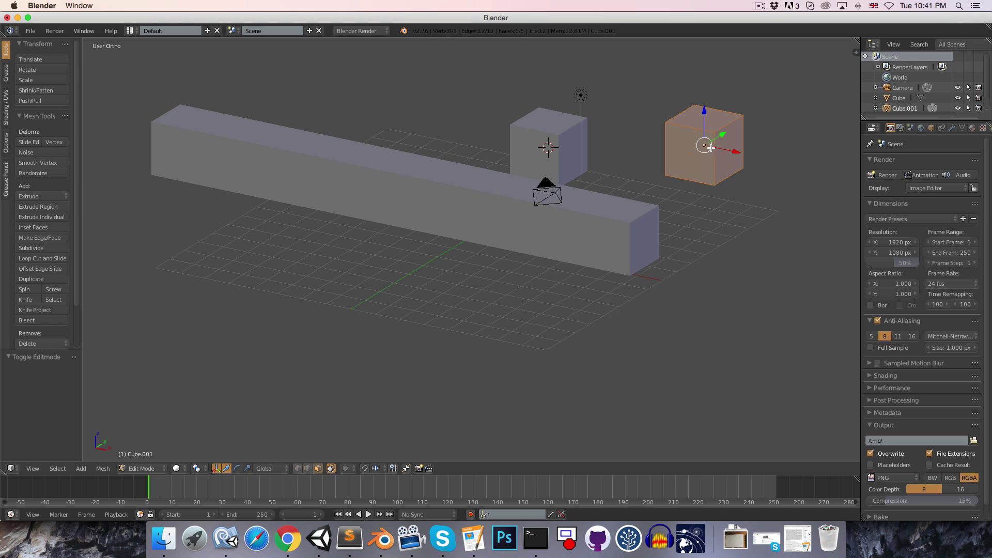
pyautogui.press('Tab')
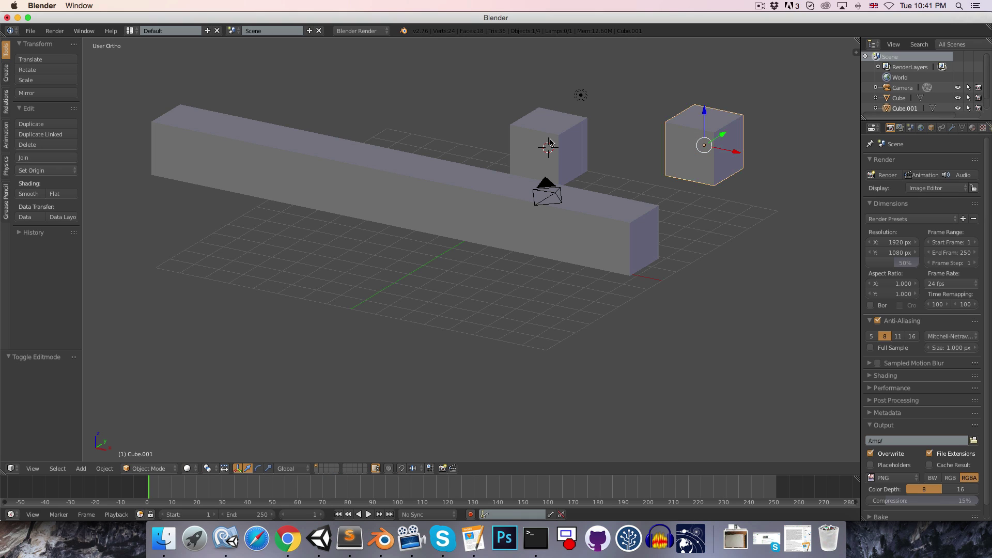
pyautogui.rightClick(549, 146)
pyautogui.press('Tab')
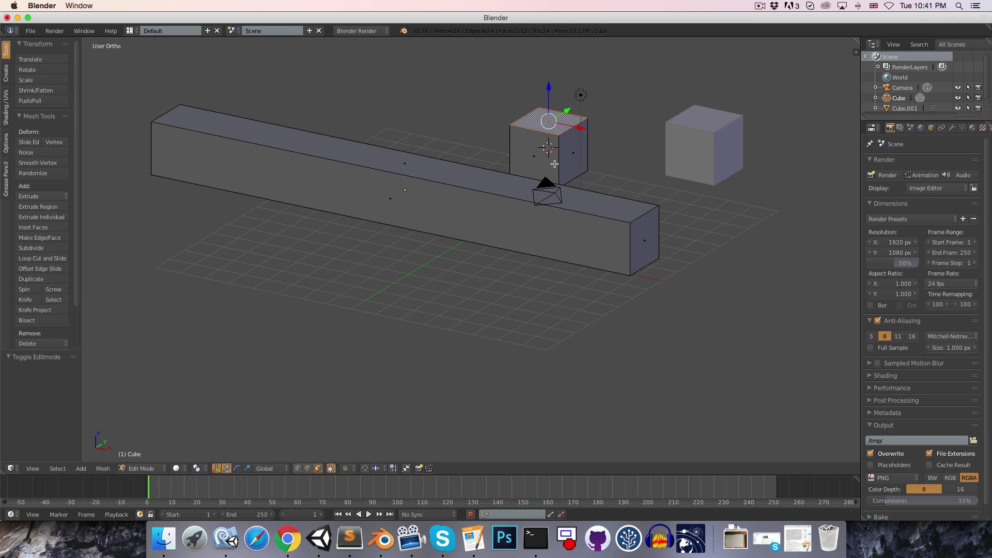
# - Select Cube.001 plus the bar, join them with Ctrl+J, and enter Edit Mode
pyautogui.press('Tab')
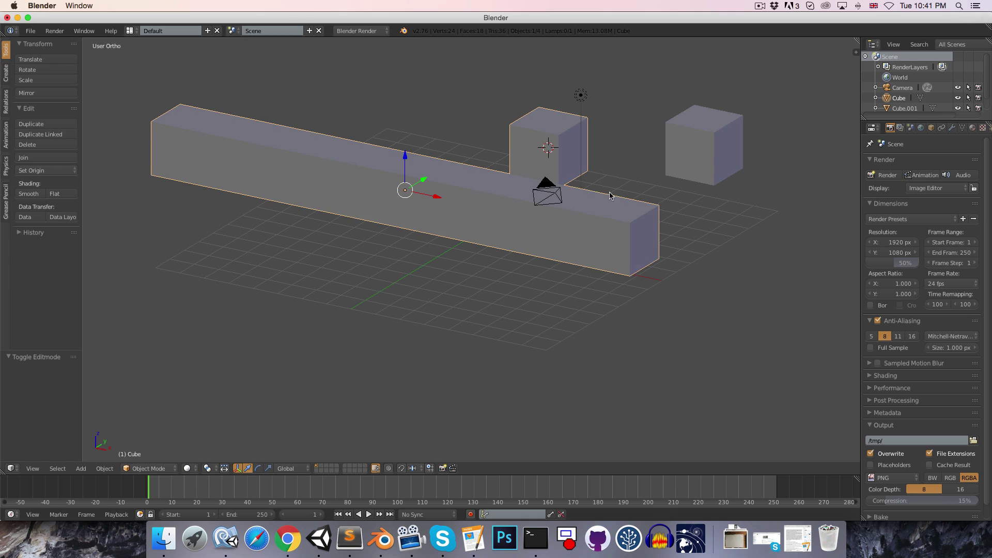
pyautogui.rightClick(705, 149)
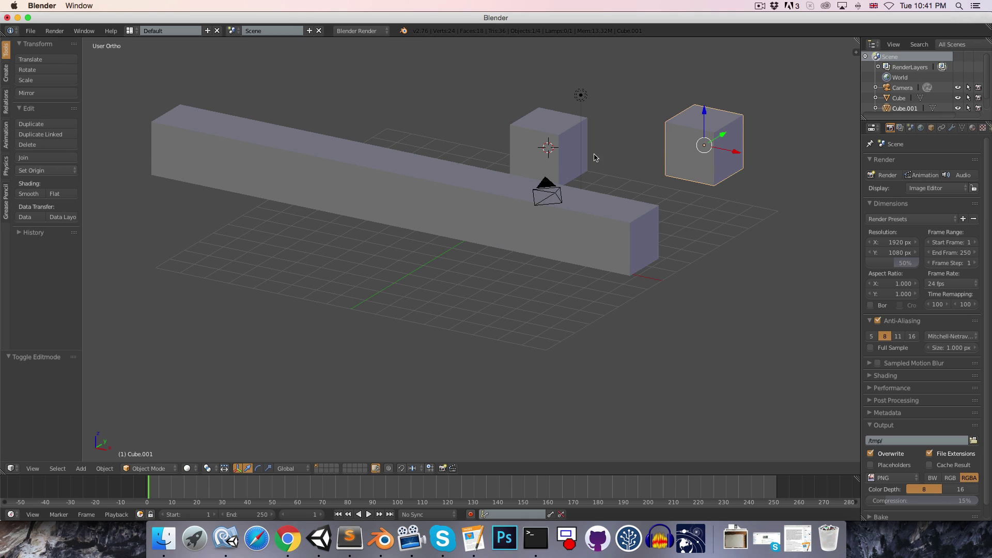
pyautogui.rightClick(533, 135)
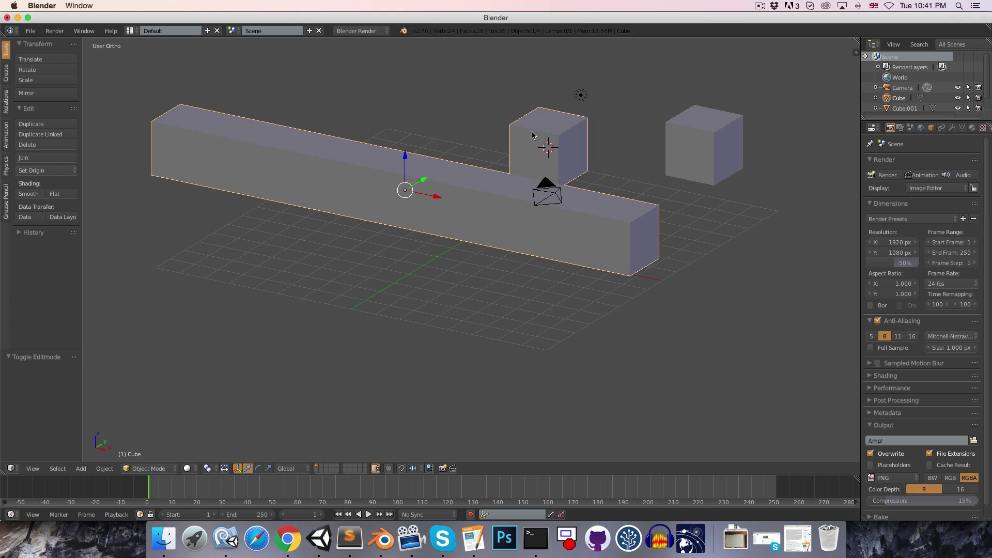
pyautogui.rightClick(679, 136)
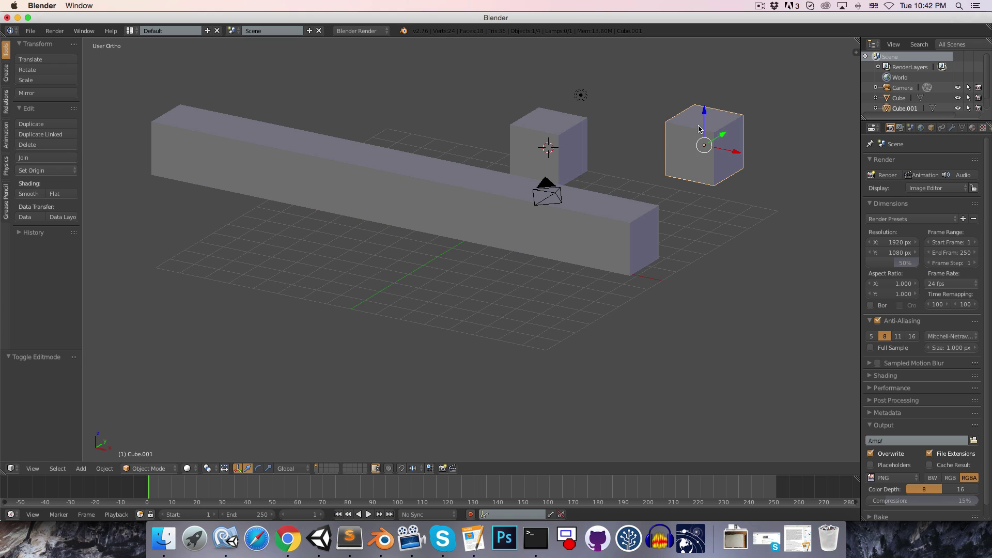
pyautogui.keyDown('shift'); pyautogui.rightClick(545, 133); pyautogui.keyUp('shift')
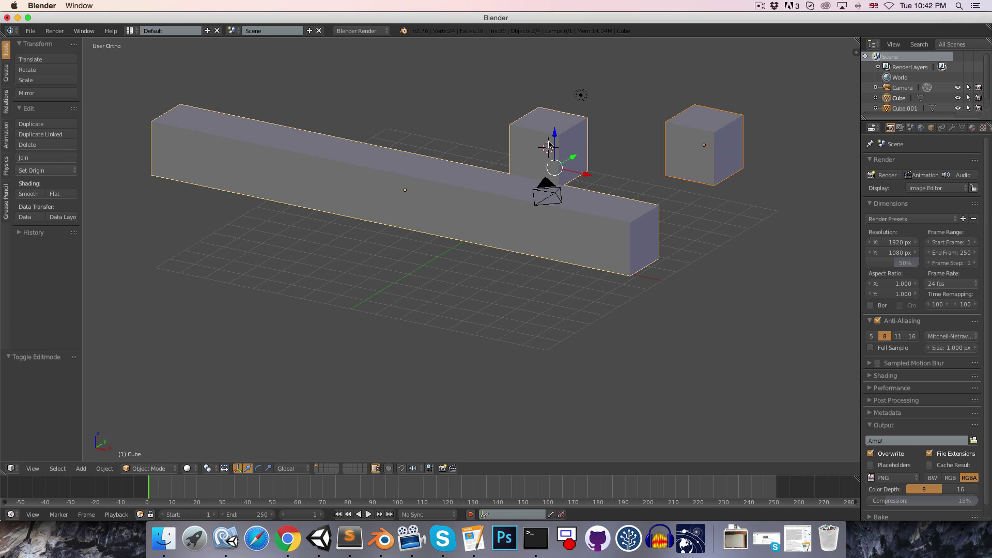
pyautogui.hotkey('ctrl', 'j')
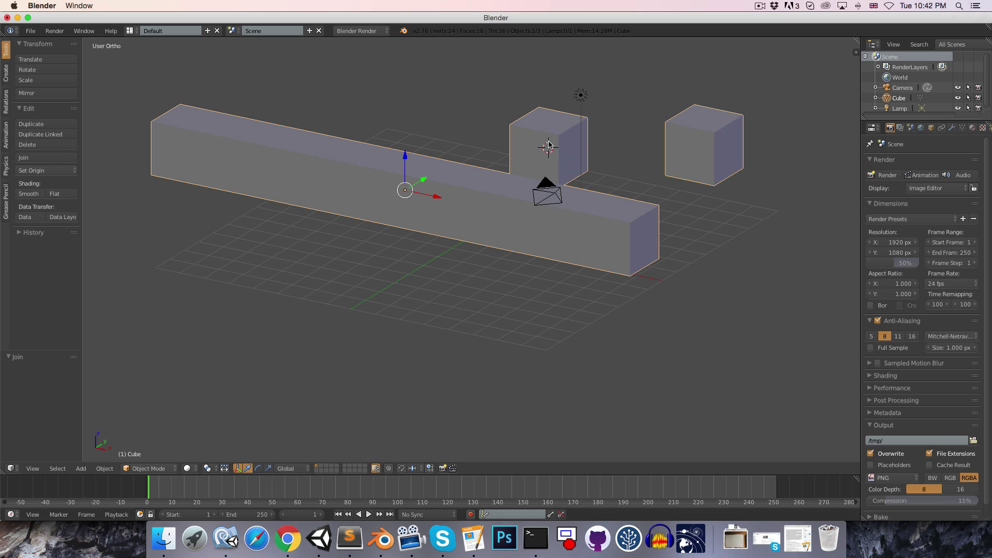
pyautogui.press('Tab')
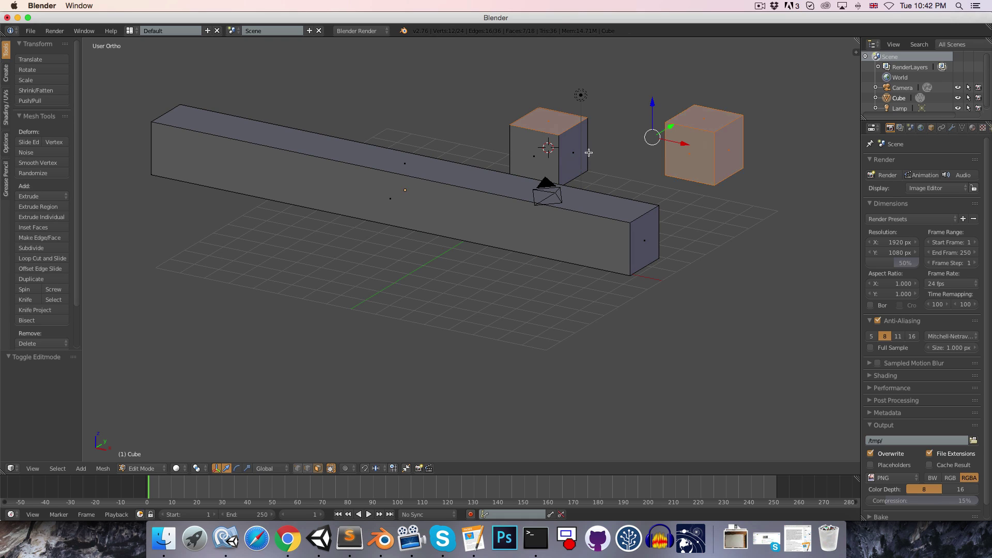